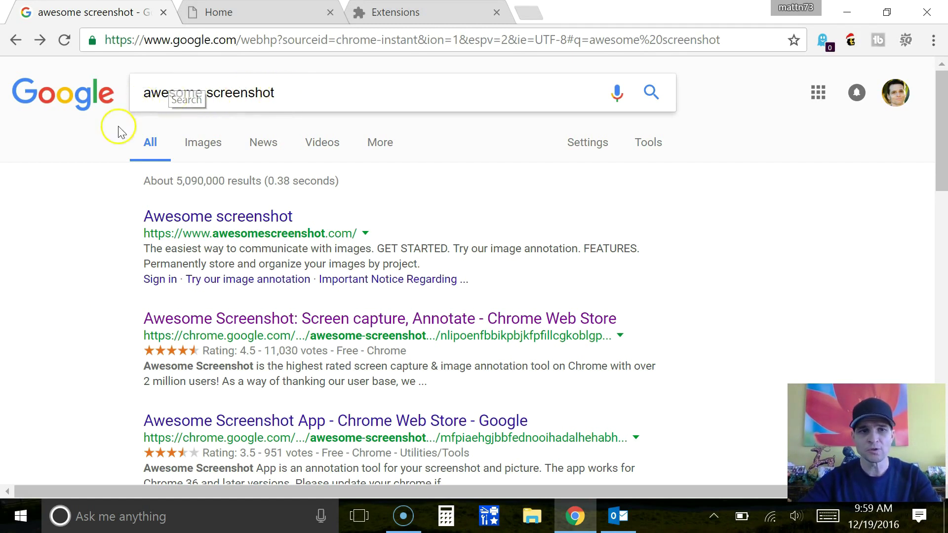
# Step: Find the Awesome Screenshot listing by searching the Chrome Web Store
pyautogui.click(284, 324)
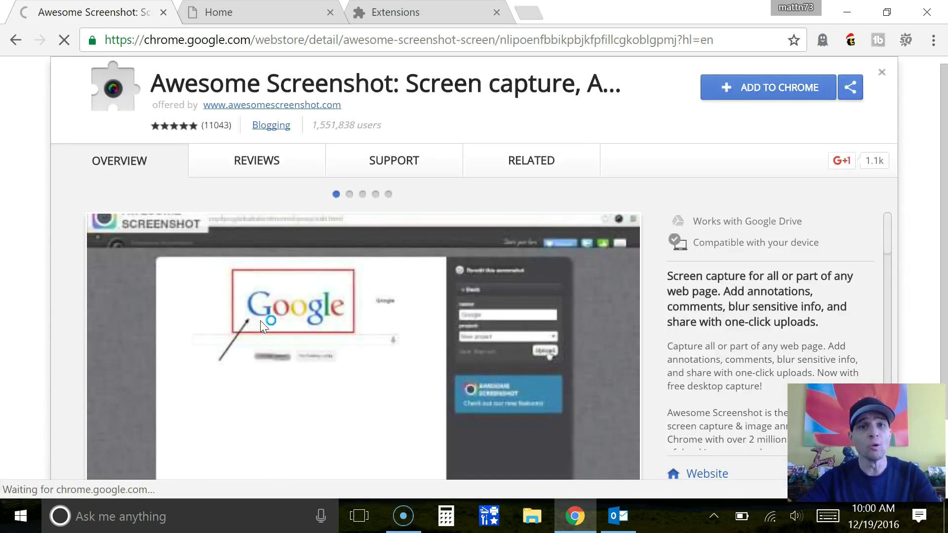
pyautogui.click(884, 73)
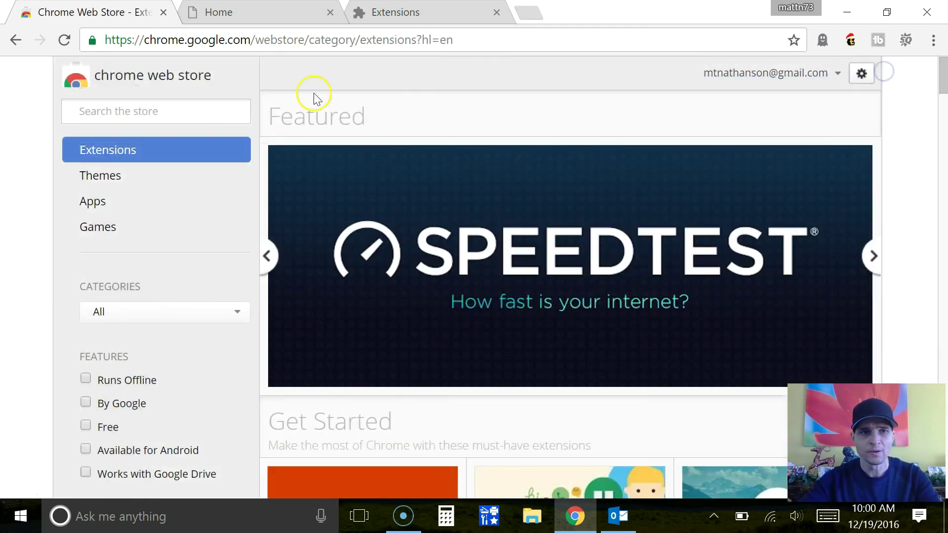
pyautogui.click(180, 113)
pyautogui.write('awesome sc')
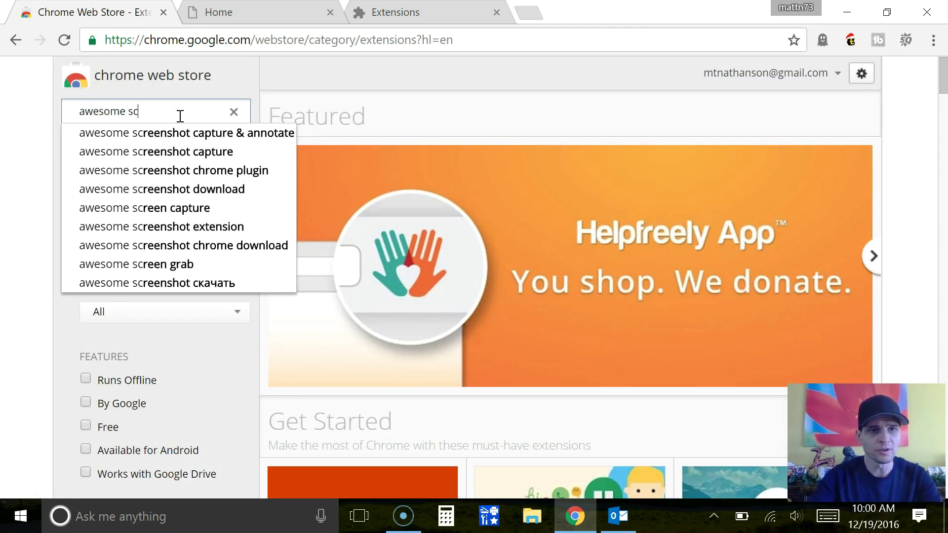
pyautogui.press('Down')
pyautogui.press('Return')
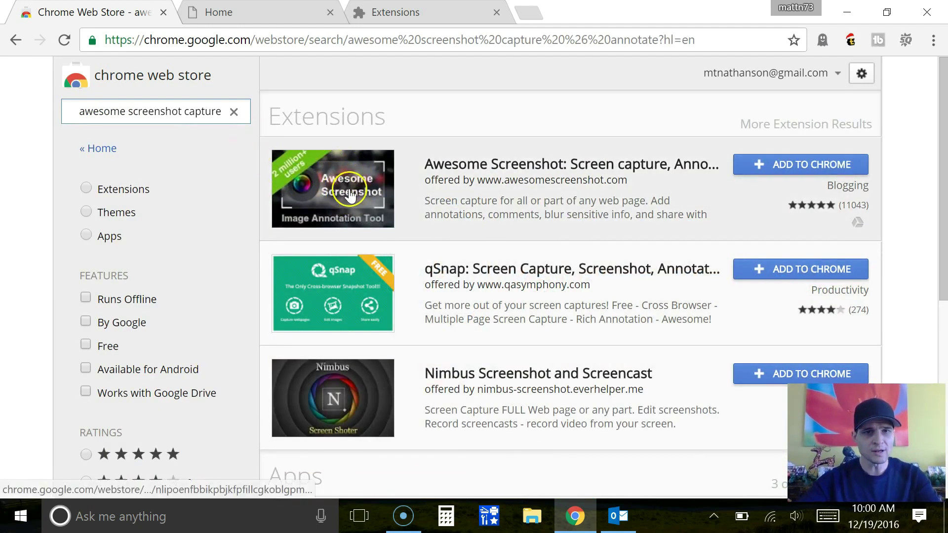
# Step: Add Awesome Screenshot to Chrome and confirm the installation
pyautogui.click(781, 170)
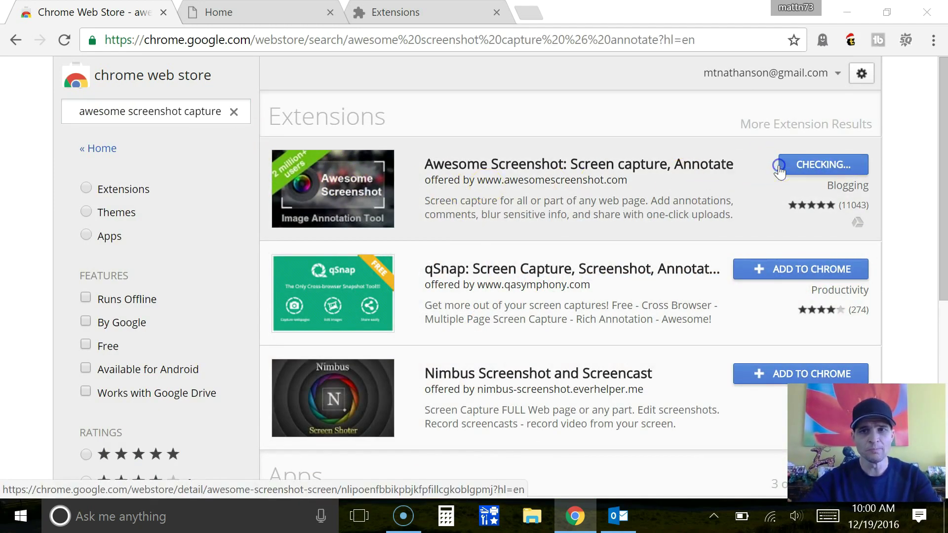
pyautogui.click(490, 226)
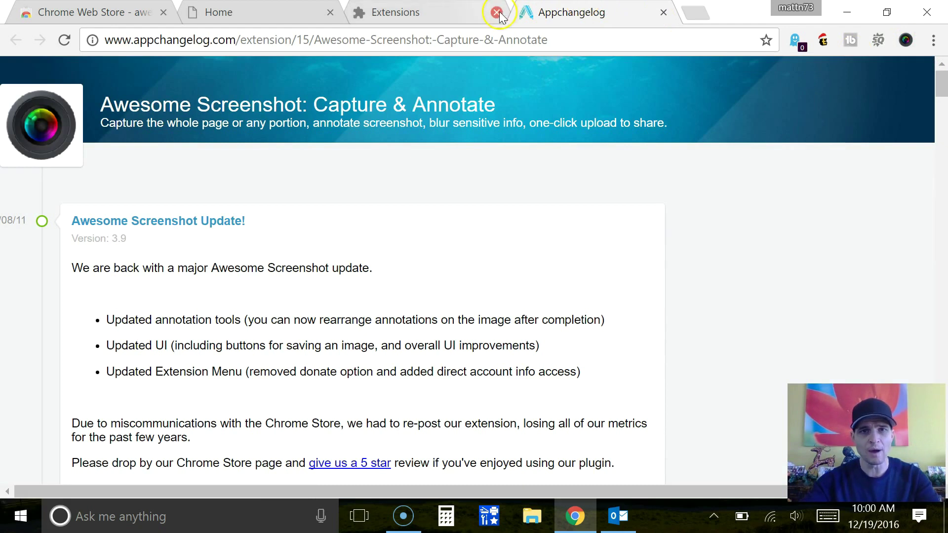
# Step: Review the Extensions page via More tools, then close it to return to the changelog
pyautogui.click(471, 11)
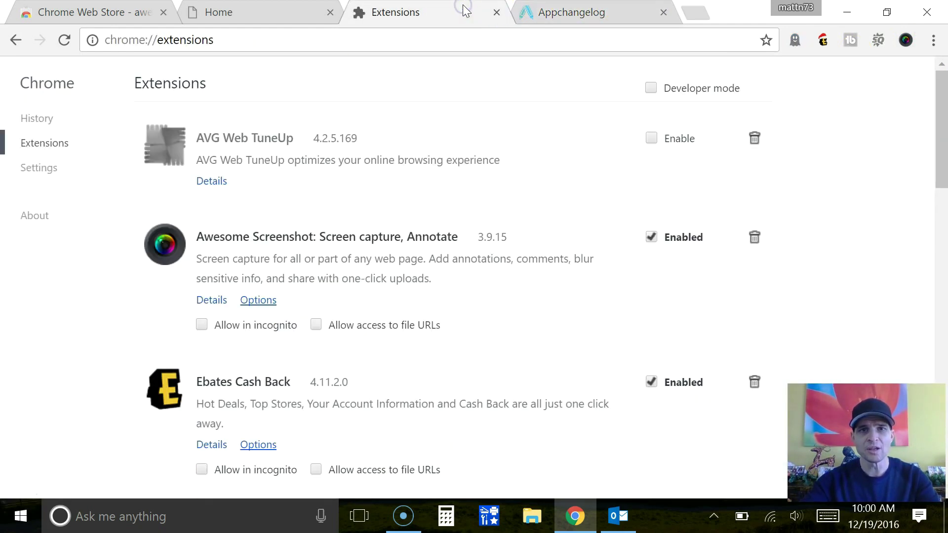
pyautogui.click(497, 13)
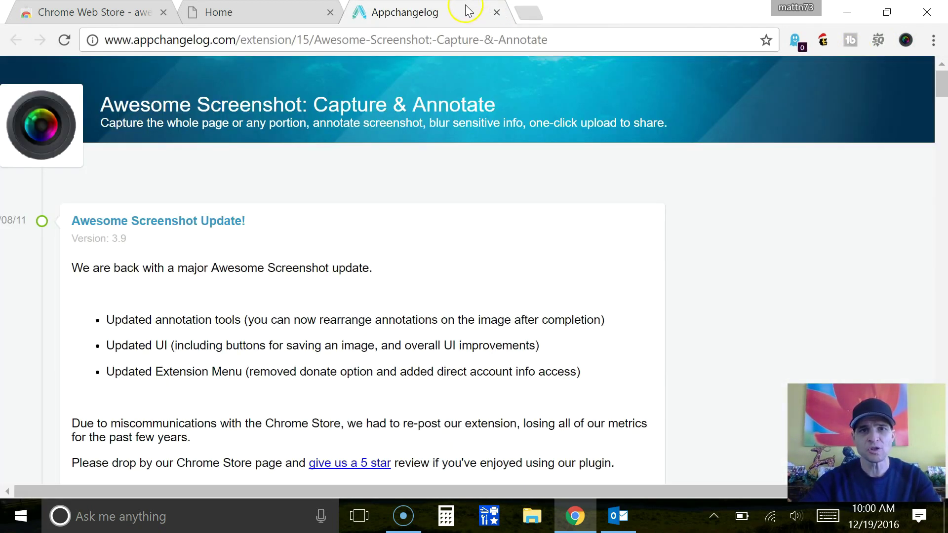
pyautogui.click(933, 41)
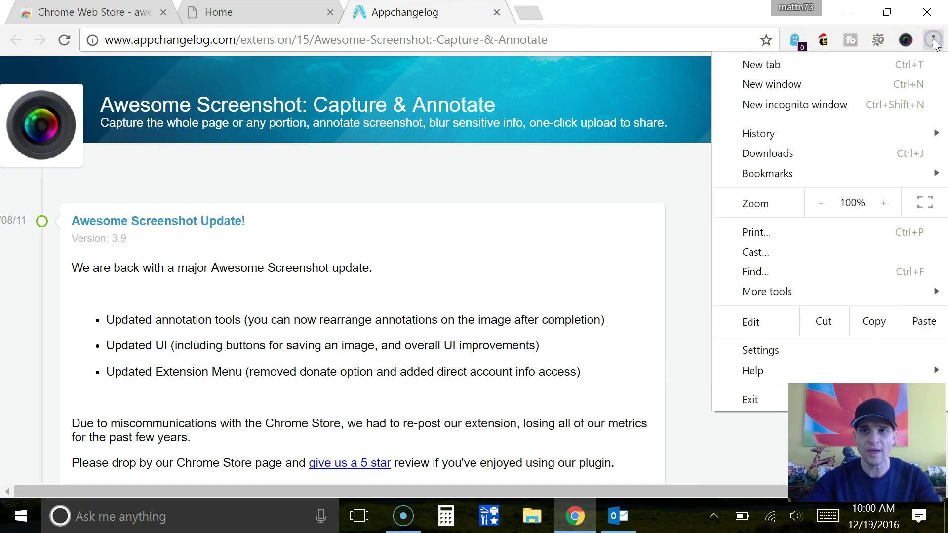
pyautogui.moveTo(767, 292)
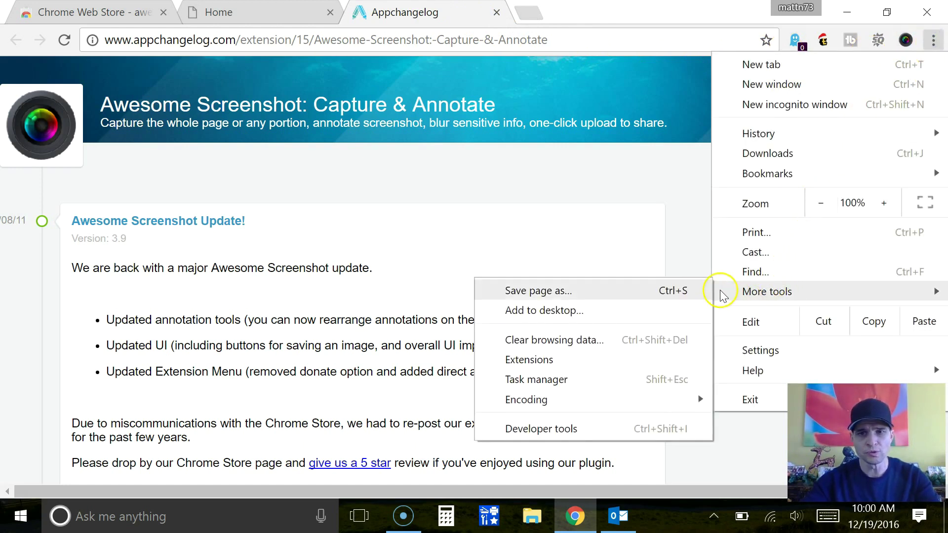
pyautogui.click(538, 361)
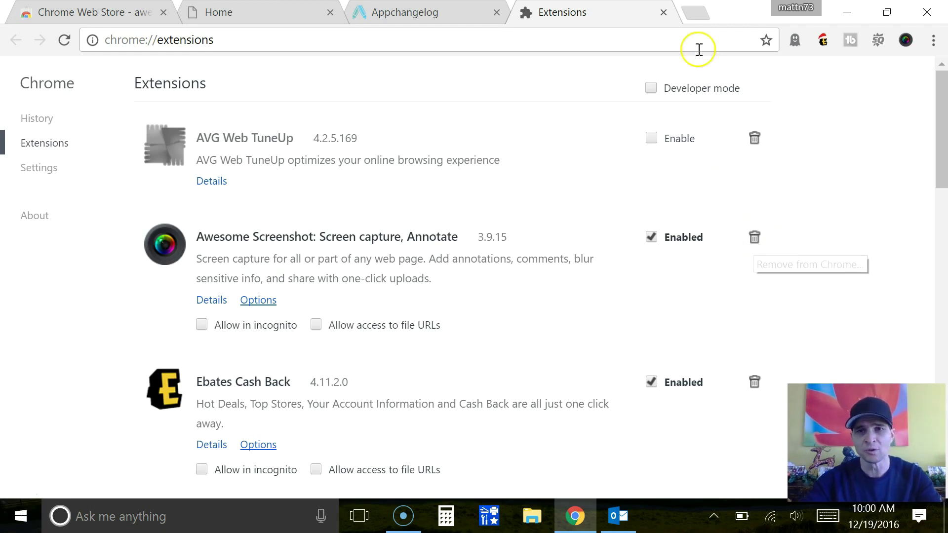
pyautogui.click(664, 13)
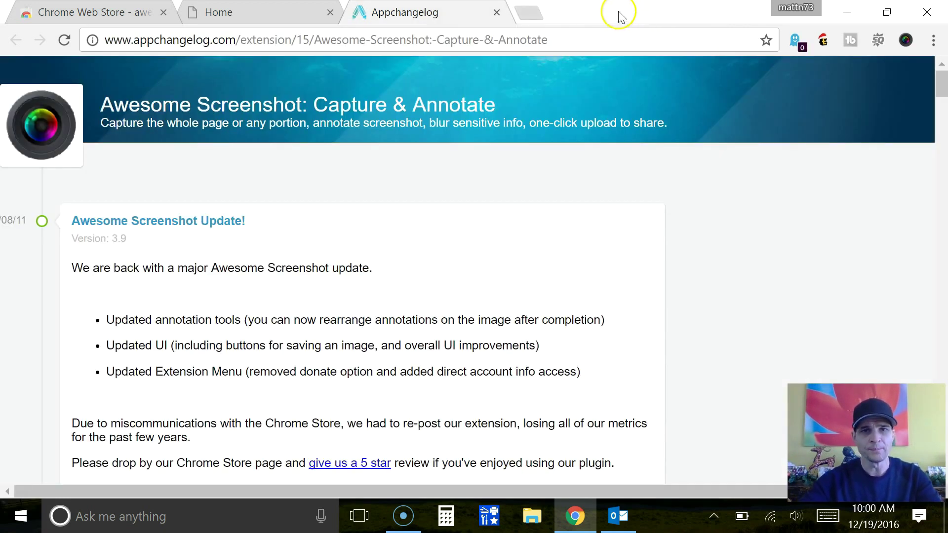
# Step: Start an entire-page capture of the Island-Time Living home page from the extension icon
pyautogui.click(263, 11)
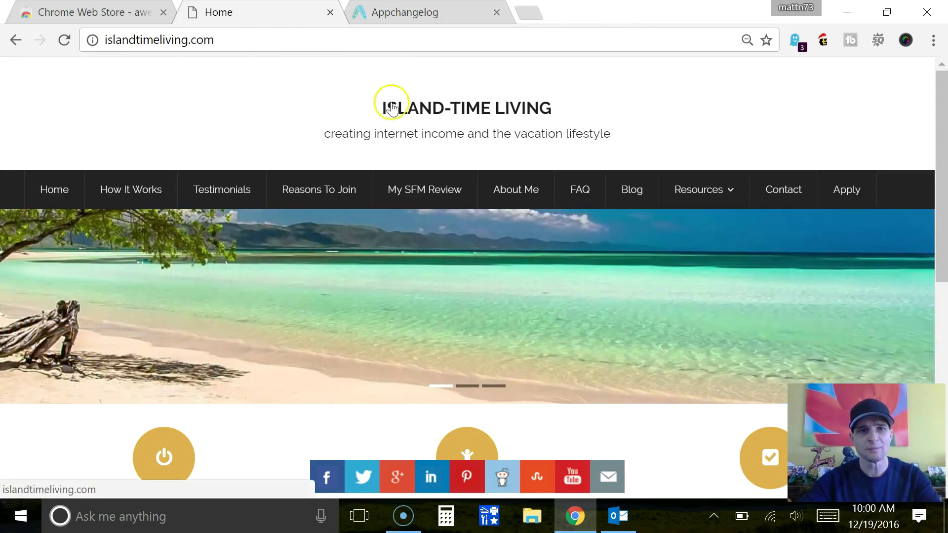
pyautogui.click(906, 40)
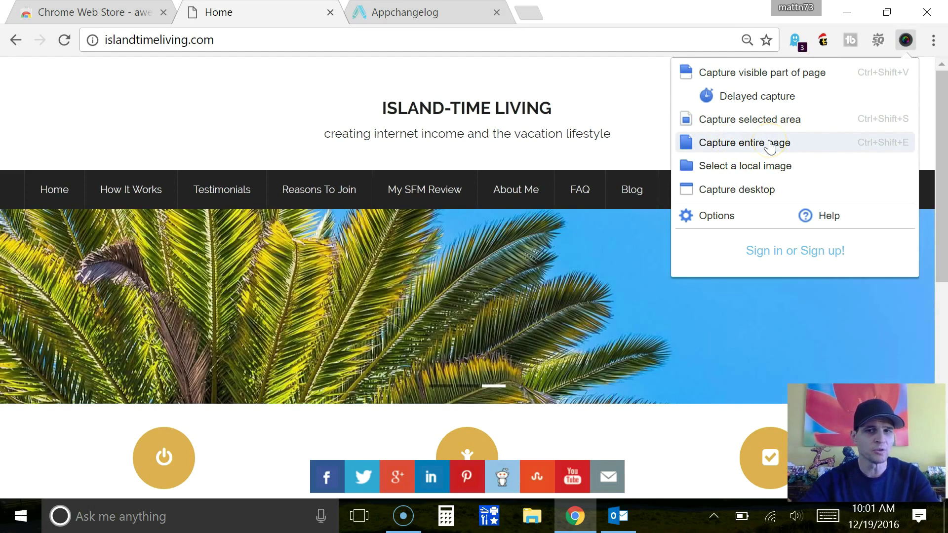
pyautogui.click(739, 143)
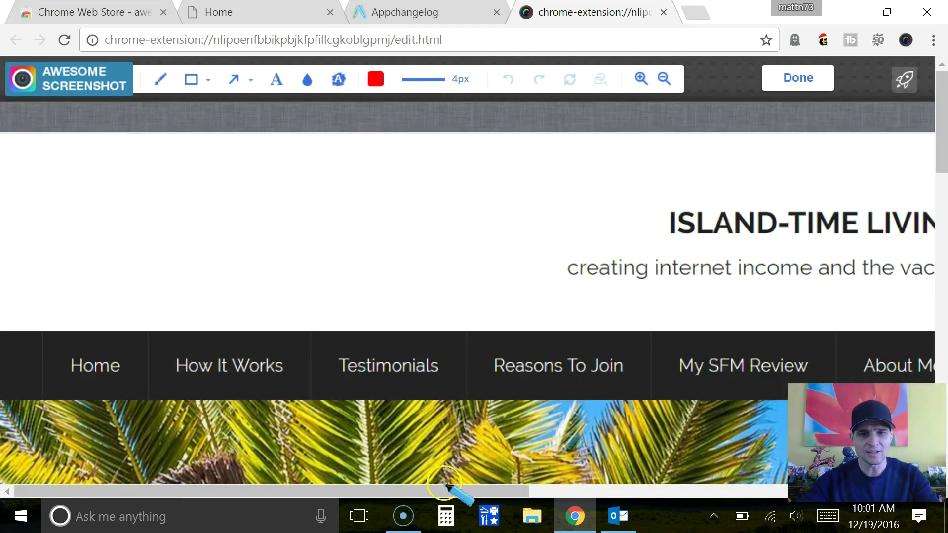
pyautogui.moveTo(446, 489)
pyautogui.mouseDown()
pyautogui.moveTo(549, 484)
pyautogui.moveTo(458, 485)
pyautogui.mouseUp()
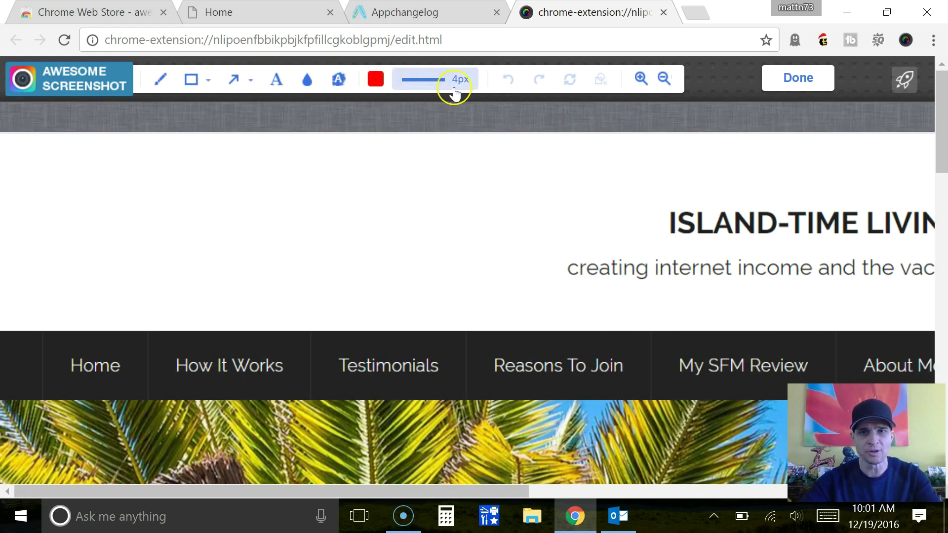
# Step: Finish editing and locally save the full-page capture as Home.png on the Desktop, replacing the old file
pyautogui.click(798, 78)
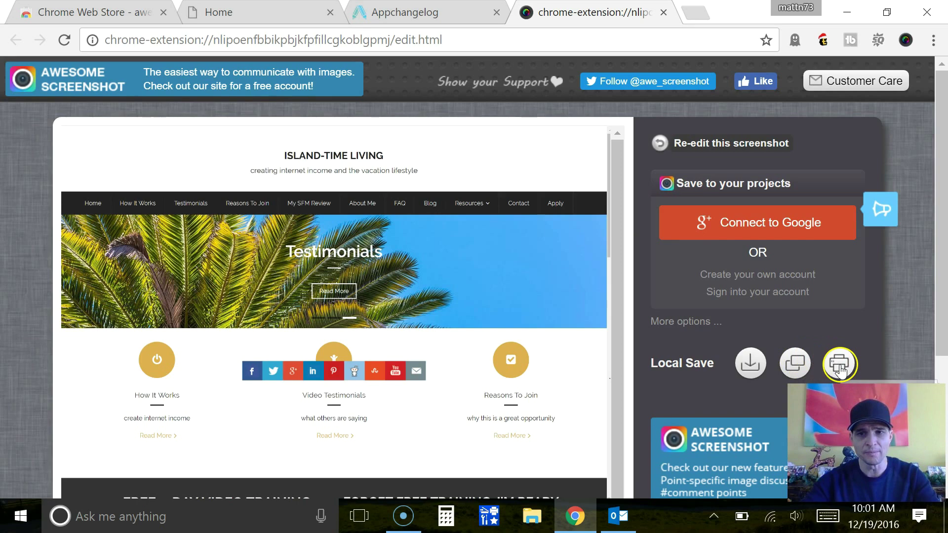
pyautogui.click(751, 362)
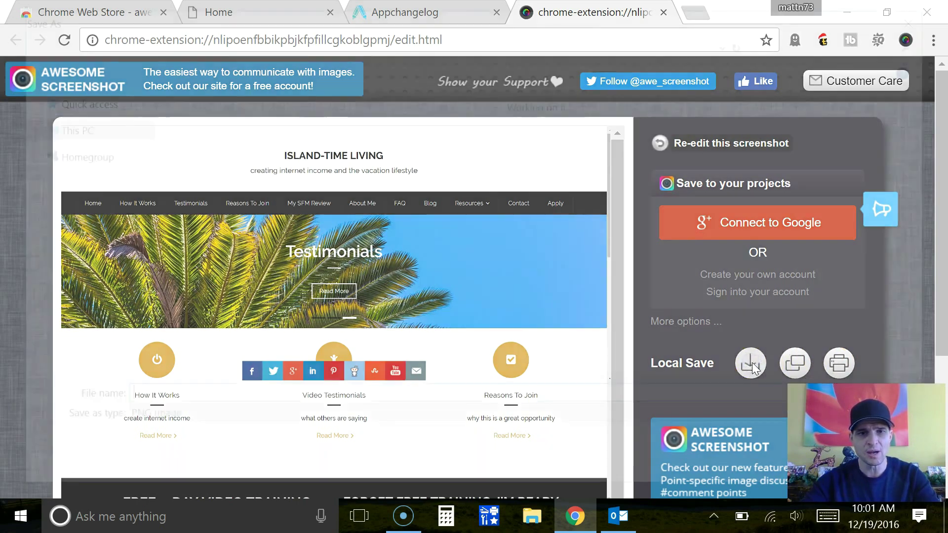
pyautogui.press('Return')
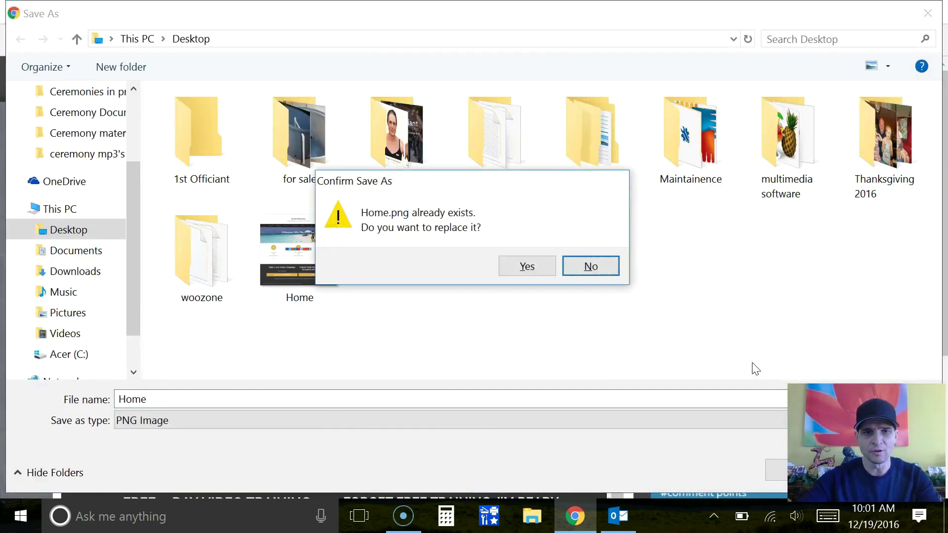
pyautogui.click(527, 268)
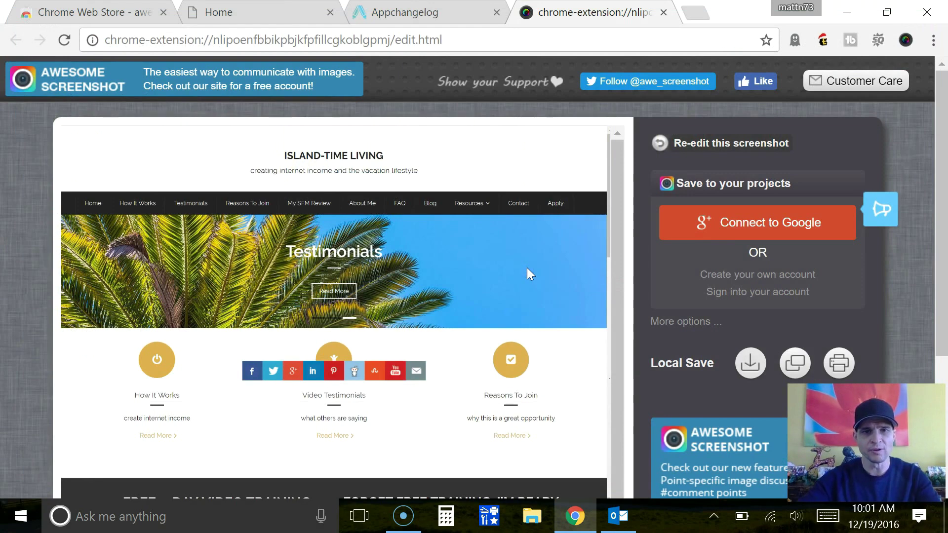
# Step: Close the finished tab and load islandtimeliving.com in the browser
pyautogui.click(664, 12)
pyautogui.click(404, 11)
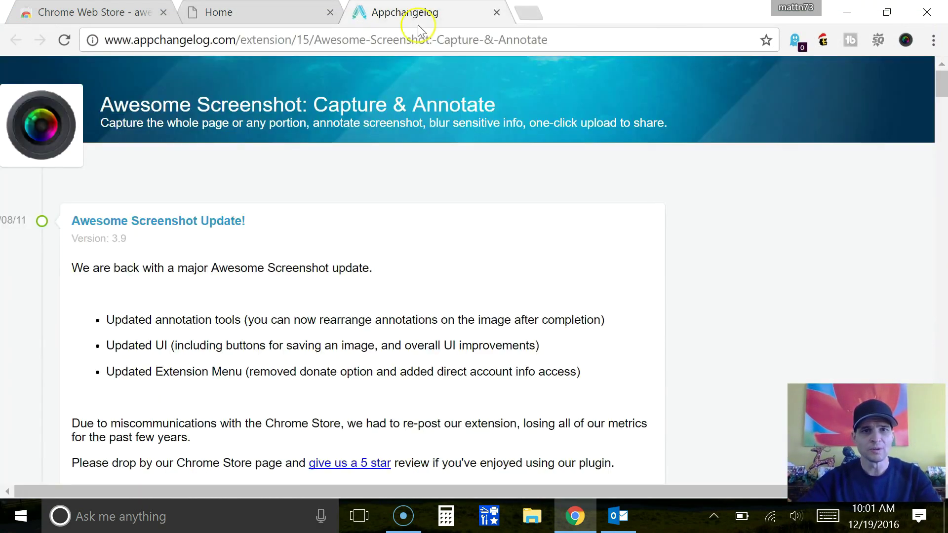
pyautogui.click(406, 39)
pyautogui.write('isl')
pyautogui.press('Return')
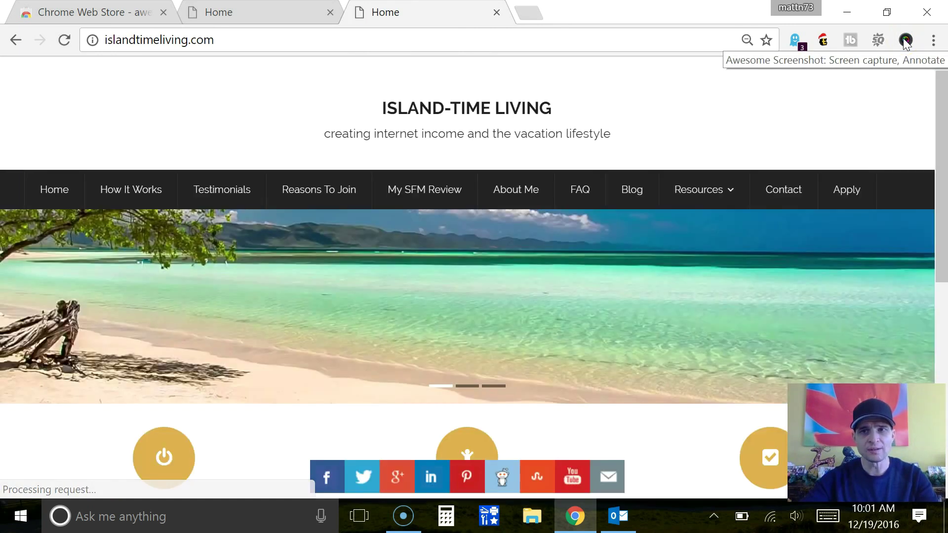
# Step: Choose Capture selected area and outline the header, navigation and beach banner region
pyautogui.click(905, 40)
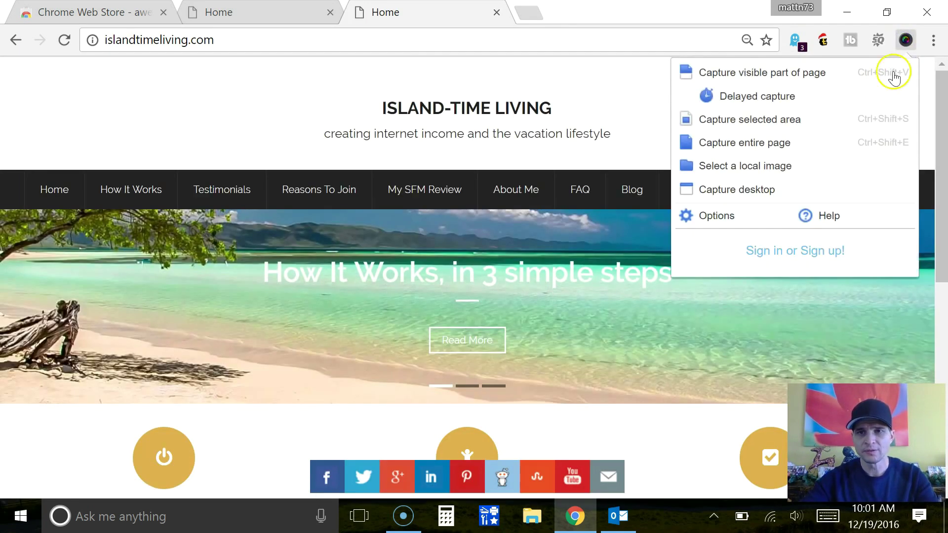
pyautogui.click(742, 121)
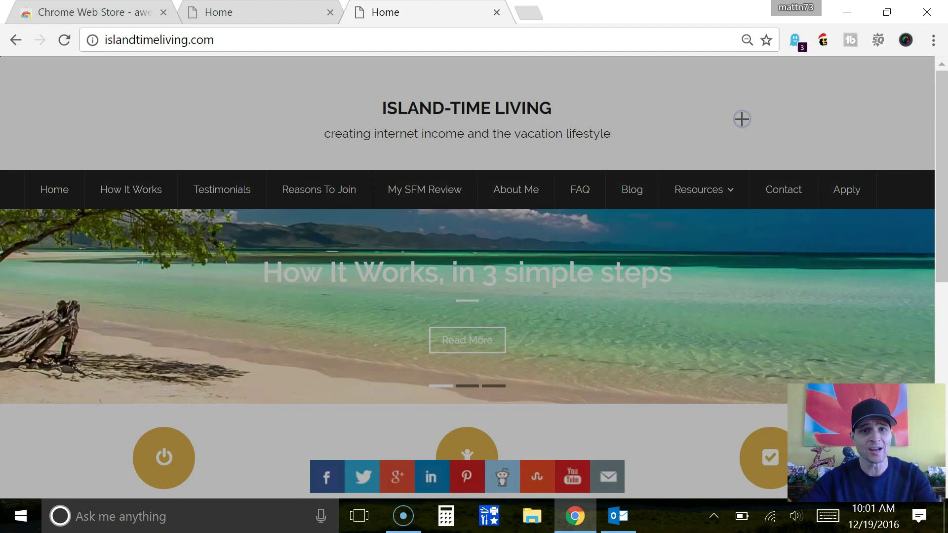
pyautogui.moveTo(222, 77)
pyautogui.mouseDown()
pyautogui.moveTo(729, 375)
pyautogui.moveTo(707, 396)
pyautogui.mouseUp()
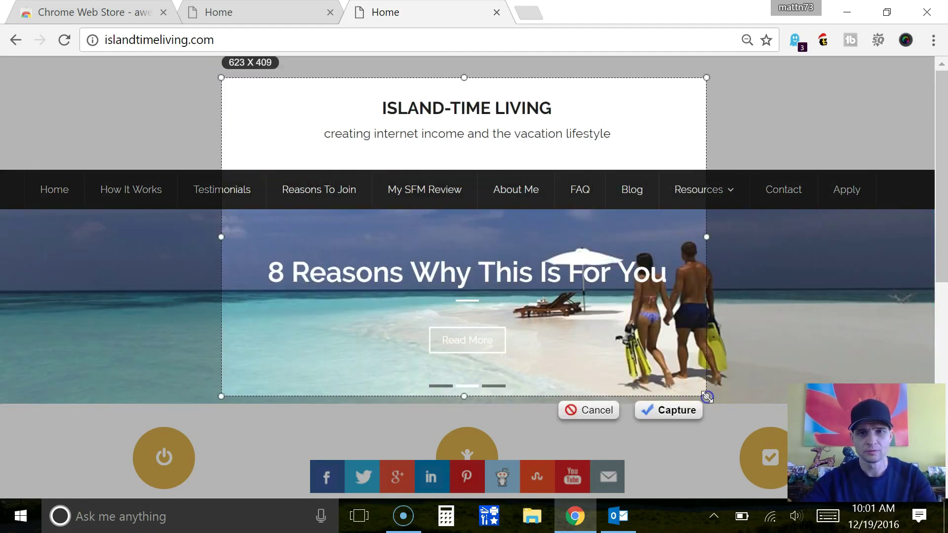
# Step: Capture the region, finish editing and save it as a PNG to the Desktop
pyautogui.click(674, 413)
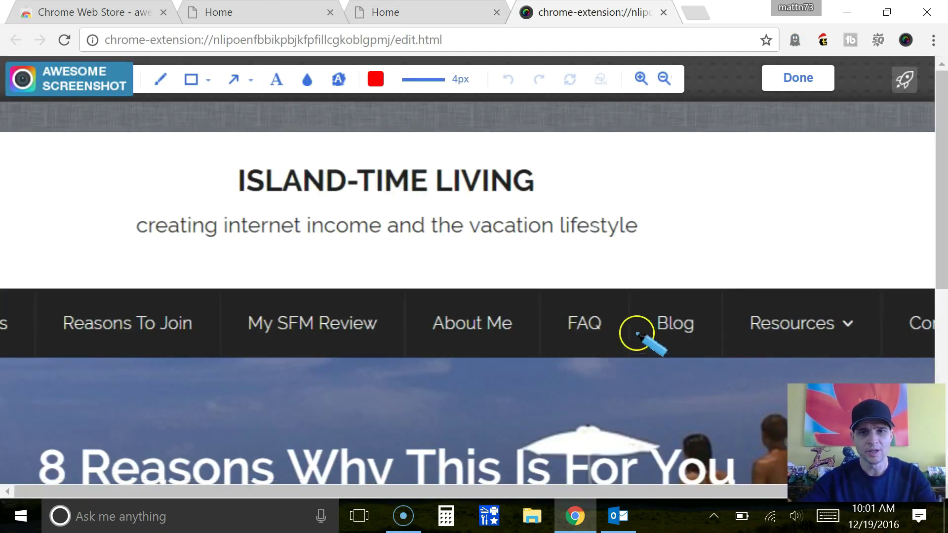
pyautogui.scroll(-5, 638, 326)
pyautogui.scroll(-3, 622, 326)
pyautogui.scroll(8, 619, 326)
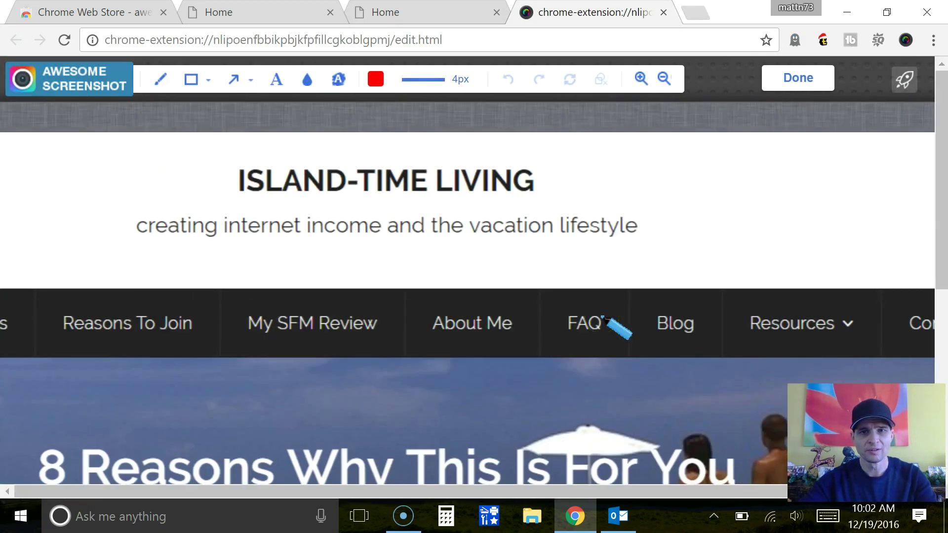
pyautogui.click(787, 78)
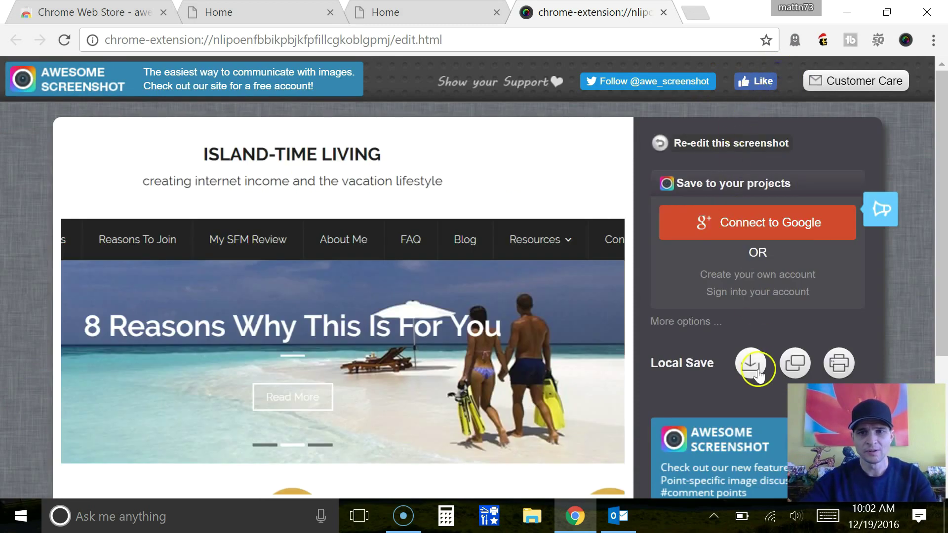
pyautogui.click(752, 364)
pyautogui.write('Home1')
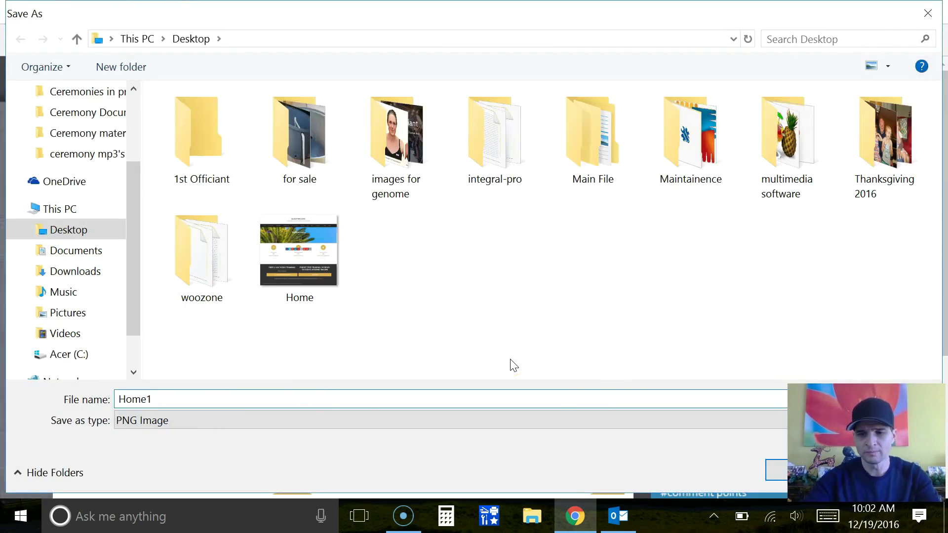
pyautogui.press('Return')
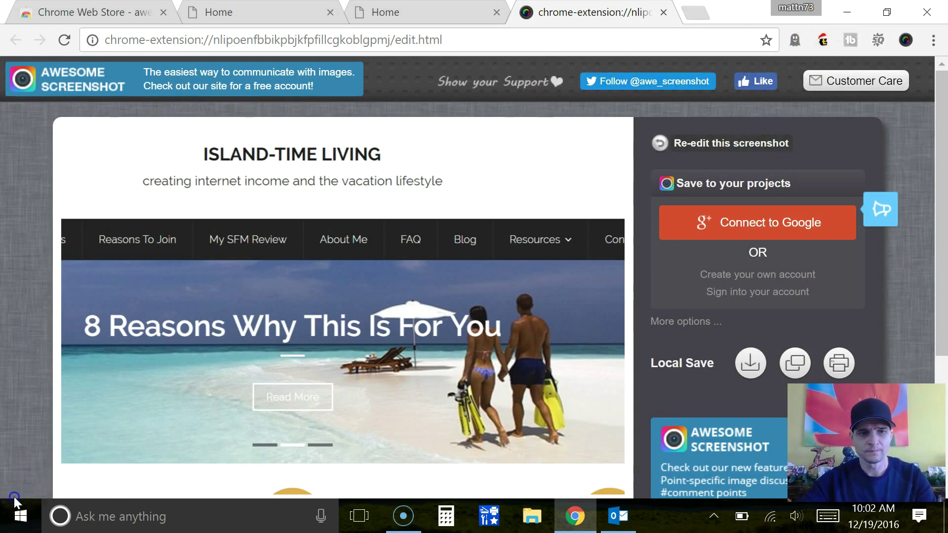
# Step: From the desktop, view Home.png in Photos, then open the area capture Home1.png
pyautogui.press('super+d')
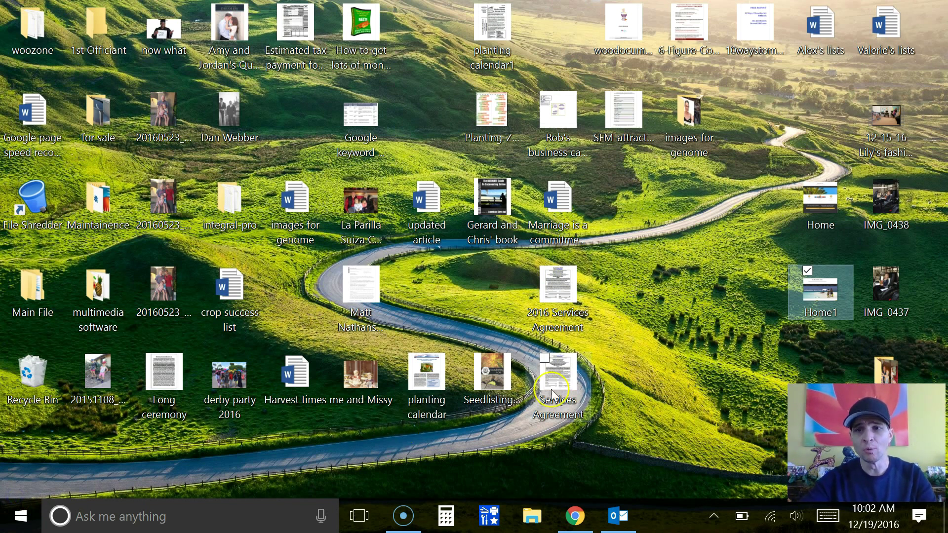
pyautogui.doubleClick(820, 204)
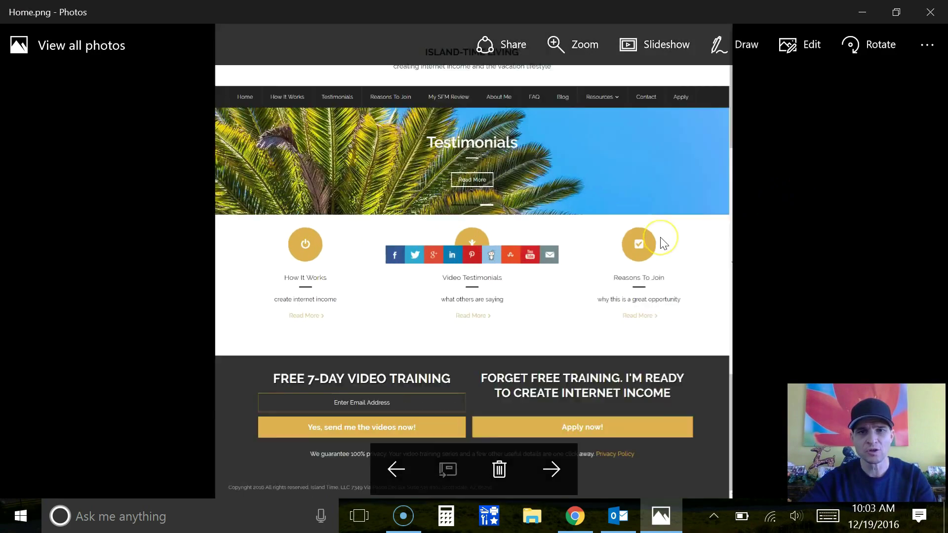
pyautogui.scroll(4, 661, 237)
pyautogui.scroll(-2, 663, 243)
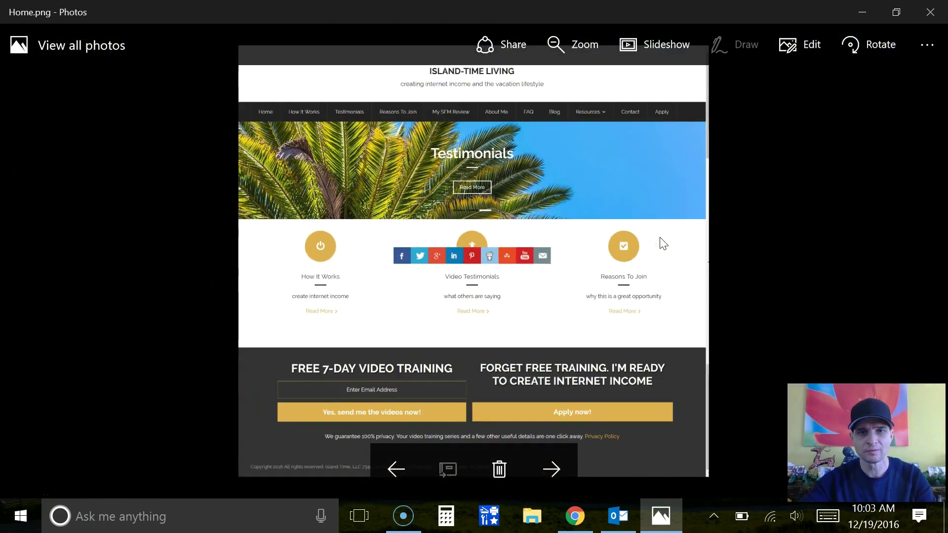
pyautogui.scroll(-2, 664, 243)
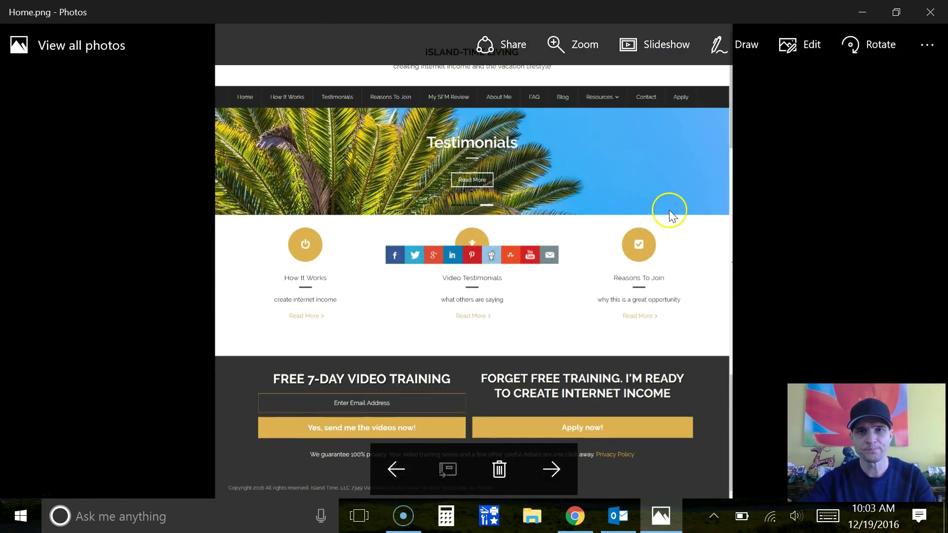
pyautogui.click(931, 12)
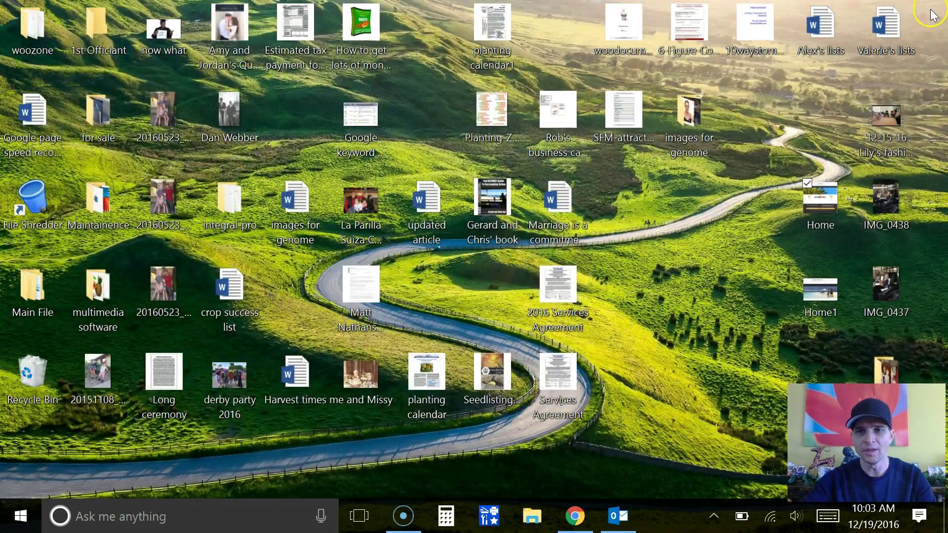
pyautogui.doubleClick(814, 303)
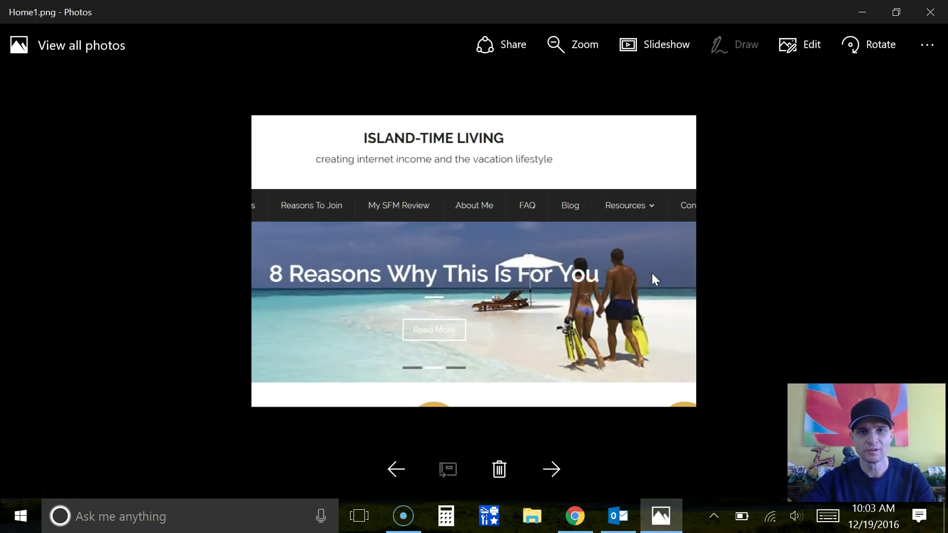
pyautogui.scroll(1, 652, 274)
pyautogui.scroll(2, 652, 273)
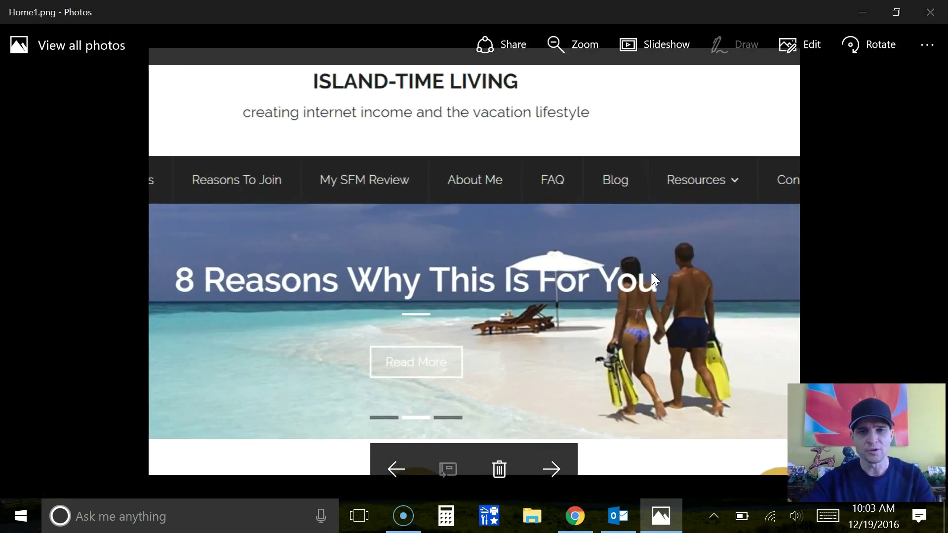
pyautogui.scroll(-1, 652, 273)
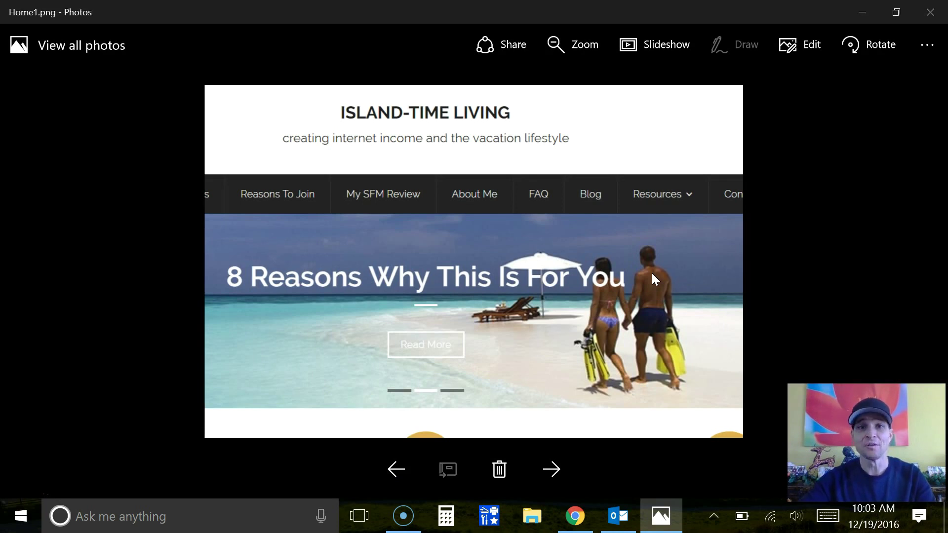